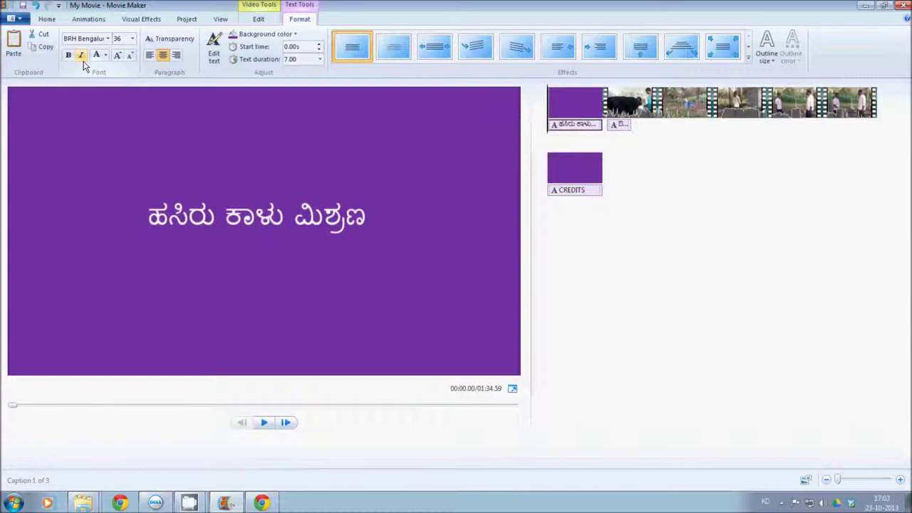
Step: Open the file picker for adding music from the PC to the project
{"action": "left_click", "coordinate": [49, 20]}
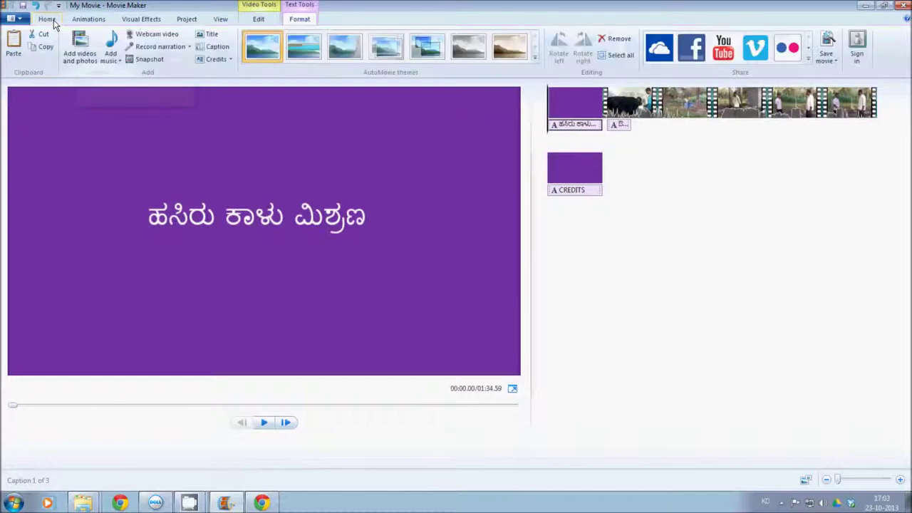
{"action": "left_click", "coordinate": [117, 65]}
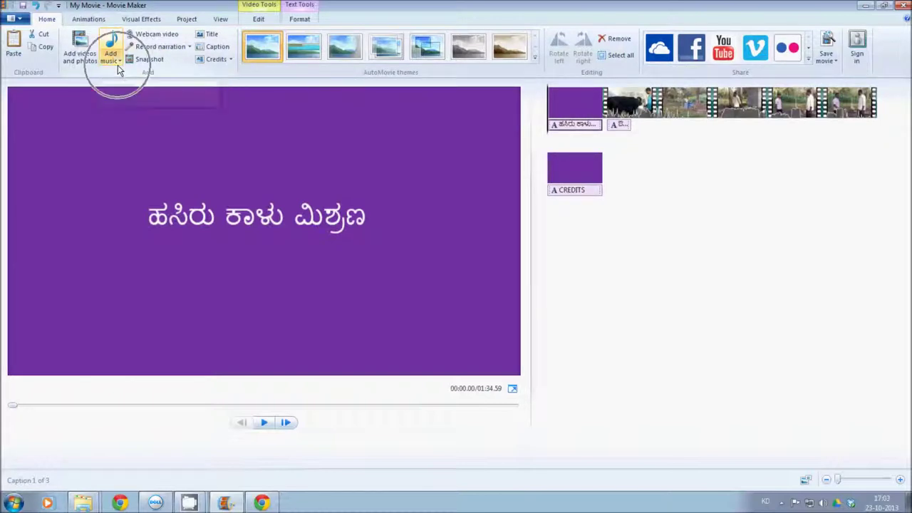
{"action": "left_click", "coordinate": [117, 65]}
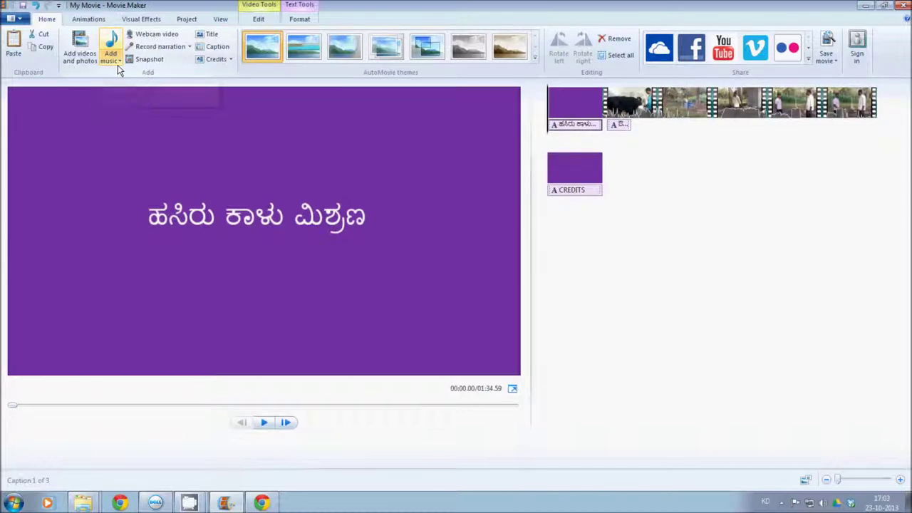
{"action": "left_click", "coordinate": [114, 63]}
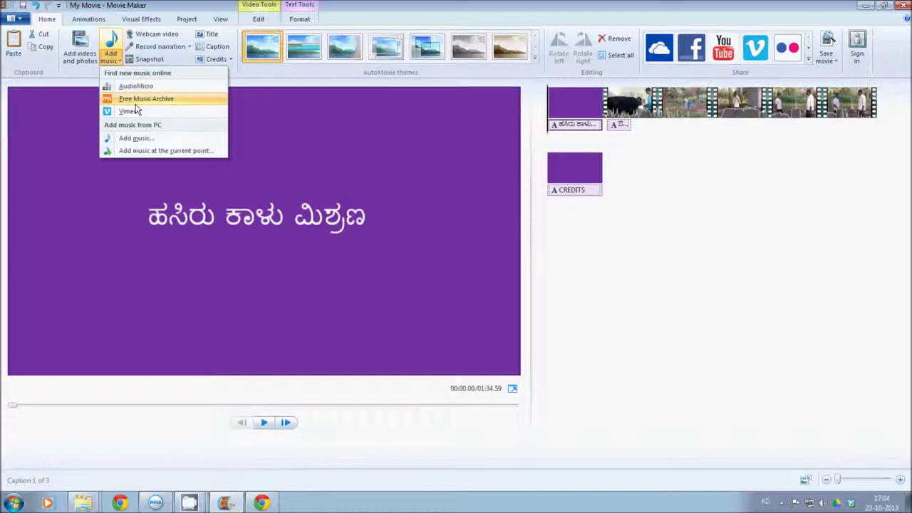
{"action": "left_click", "coordinate": [150, 145]}
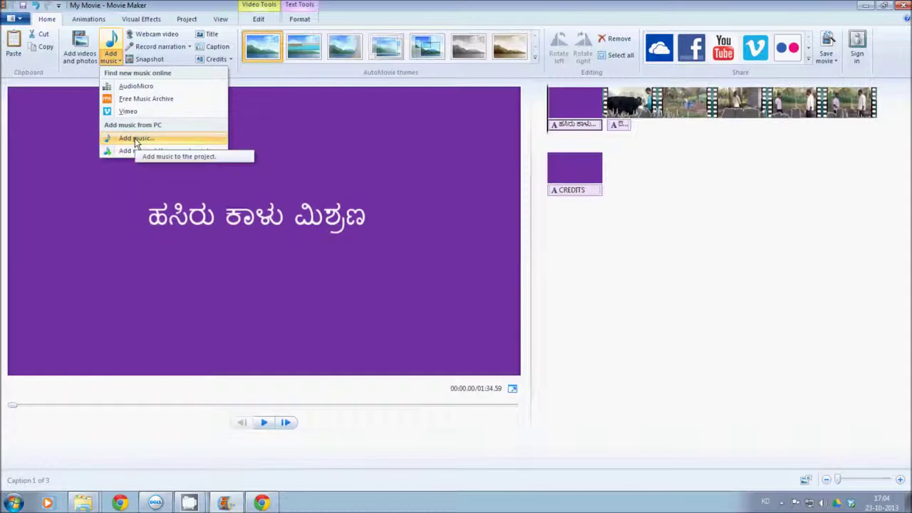
{"action": "left_click", "coordinate": [135, 138]}
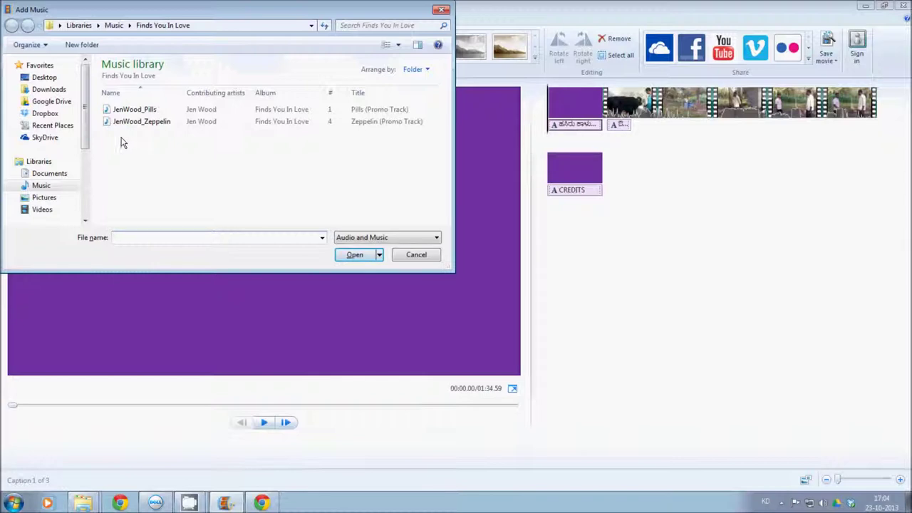
Step: Add the track Mixed Instrumental 1 from the "Music,photo, narration etc" folder inside the desktop folder "Green gram mix"
{"action": "mouse_move", "coordinate": [84, 140]}
{"action": "left_mouse_down"}
{"action": "mouse_move", "coordinate": [85, 155]}
{"action": "mouse_move", "coordinate": [85, 140]}
{"action": "left_mouse_up"}
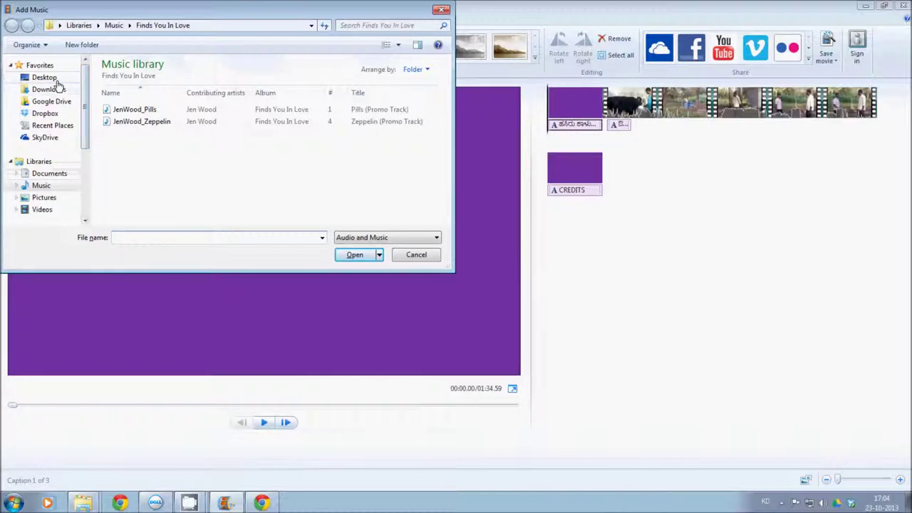
{"action": "left_click", "coordinate": [53, 79]}
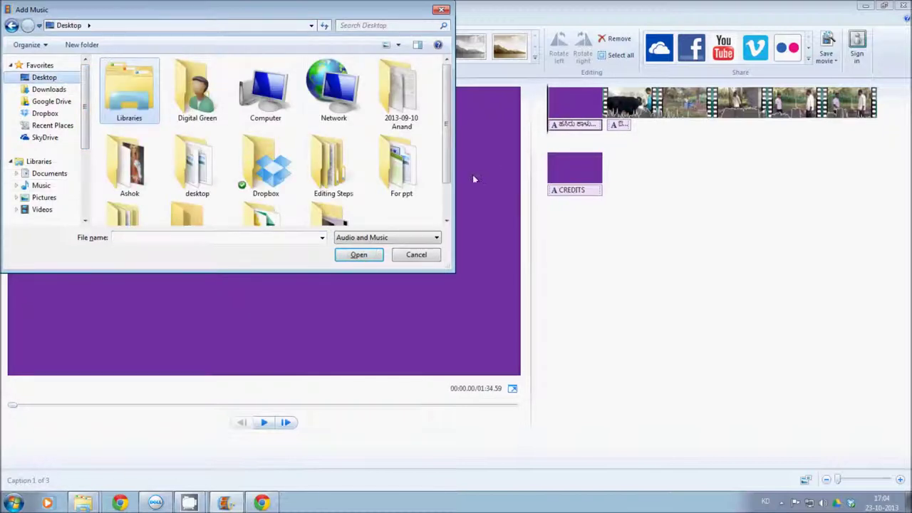
{"action": "left_click_drag", "start_coordinate": [449, 162], "coordinate": [446, 204]}
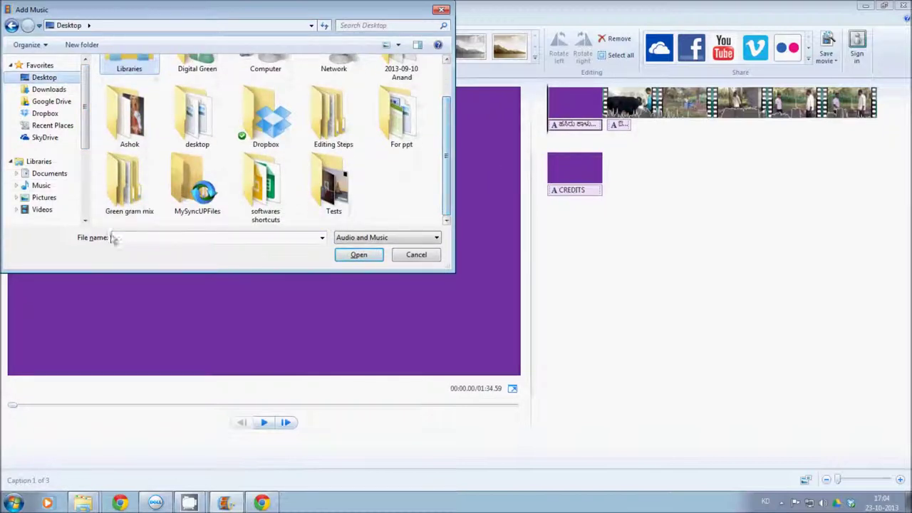
{"action": "double_click", "coordinate": [140, 198]}
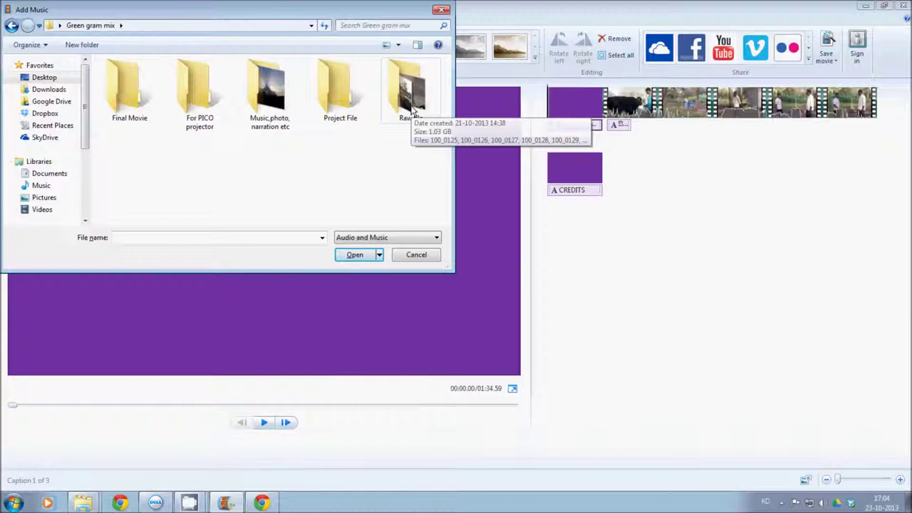
{"action": "left_click", "coordinate": [273, 114]}
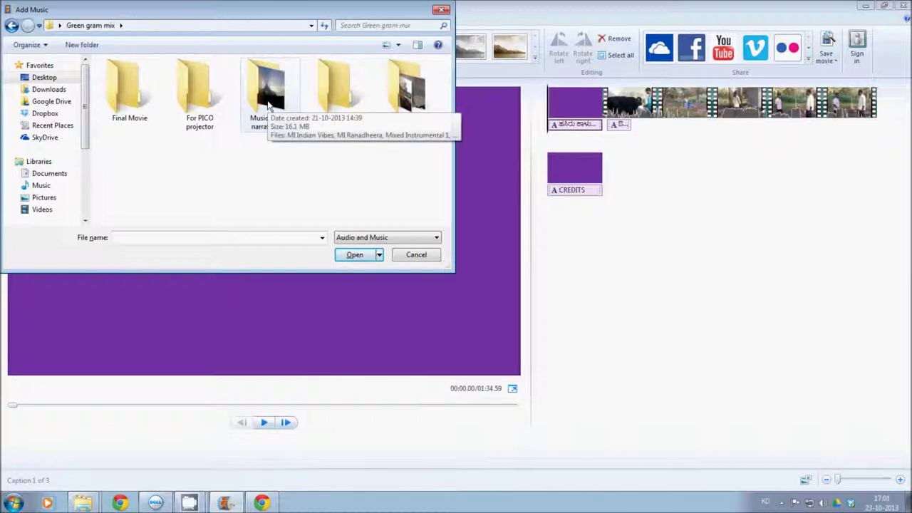
{"action": "double_click", "coordinate": [269, 106]}
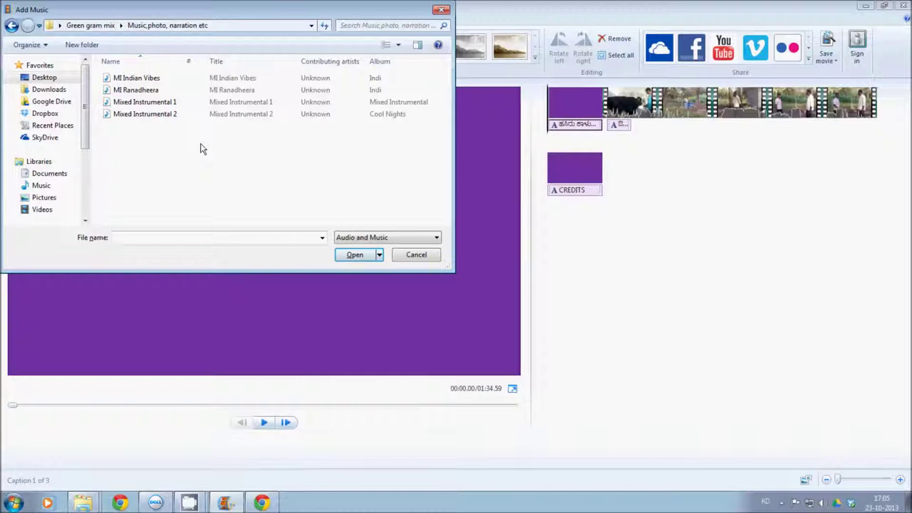
{"action": "left_click", "coordinate": [156, 102]}
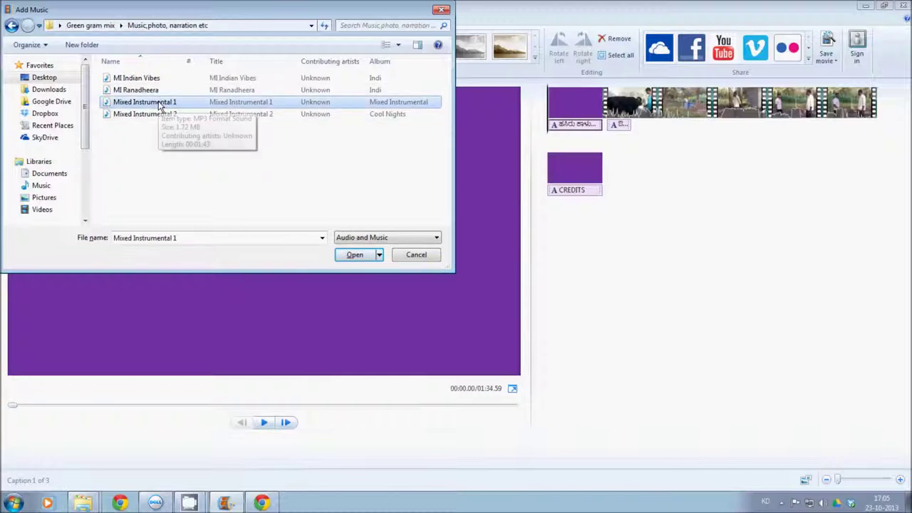
{"action": "left_click", "coordinate": [353, 257]}
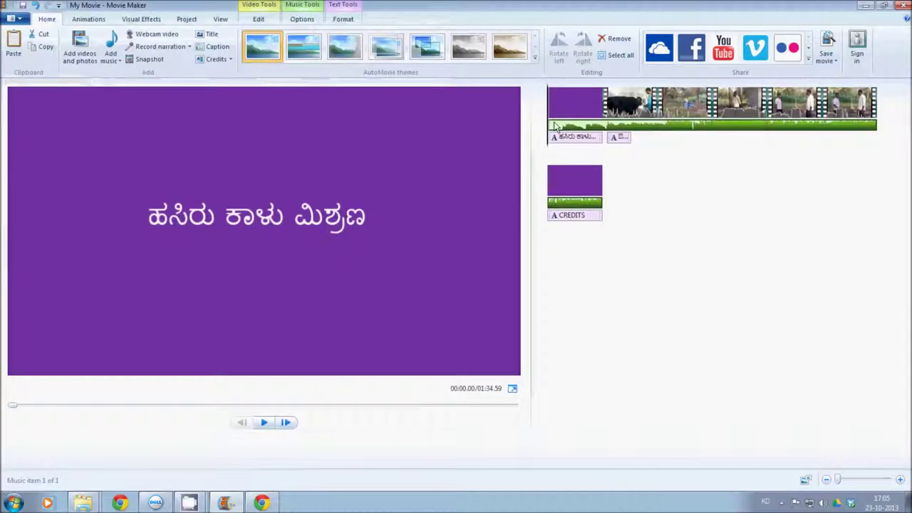
{"action": "right_click", "coordinate": [602, 128]}
{"action": "right_click", "coordinate": [729, 117]}
{"action": "left_click", "coordinate": [624, 167]}
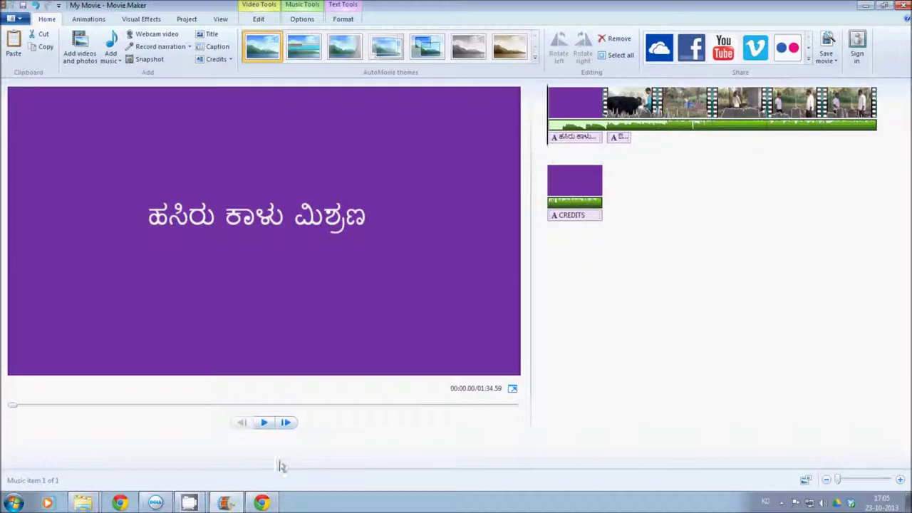
Step: Preview the movie's opening with the music up to the cow clip and return the playhead to the start
{"action": "left_click", "coordinate": [266, 424]}
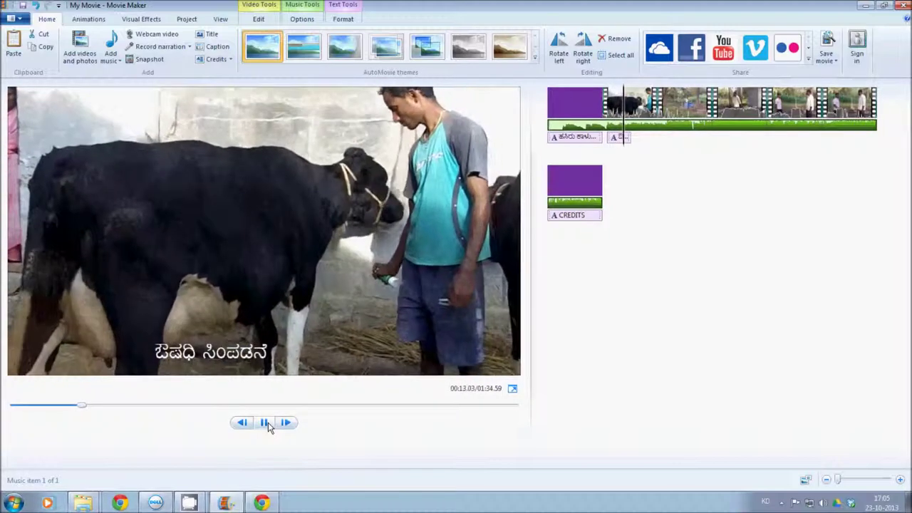
{"action": "left_click", "coordinate": [268, 425]}
{"action": "left_click", "coordinate": [286, 423]}
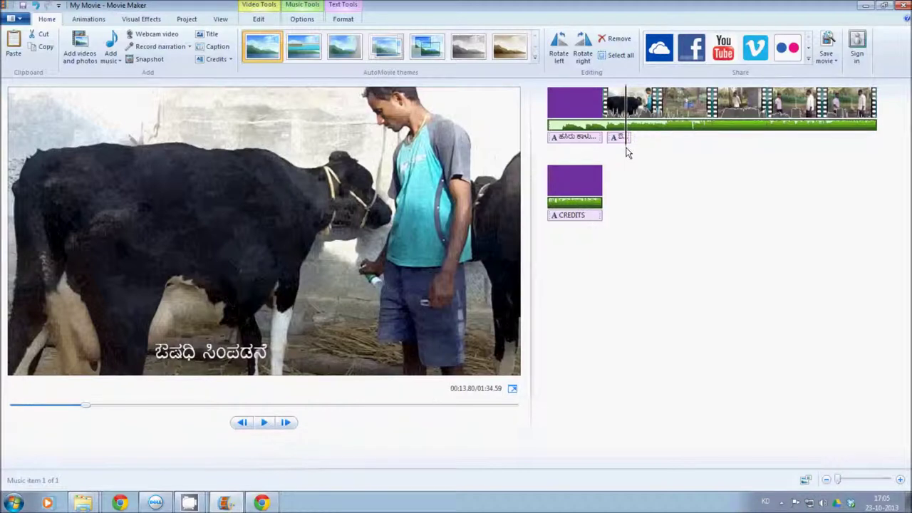
{"action": "left_click", "coordinate": [578, 153]}
{"action": "left_click_drag", "start_coordinate": [578, 153], "coordinate": [549, 153]}
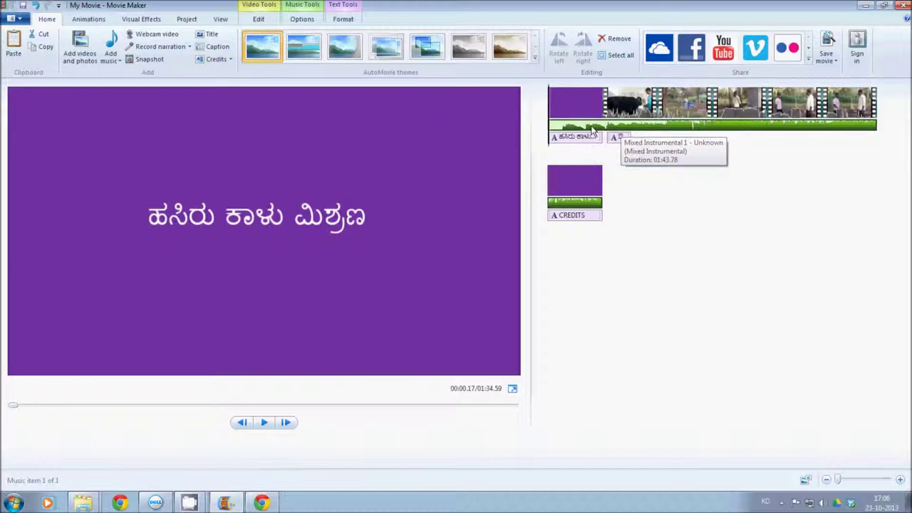
{"action": "key", "text": "Home"}
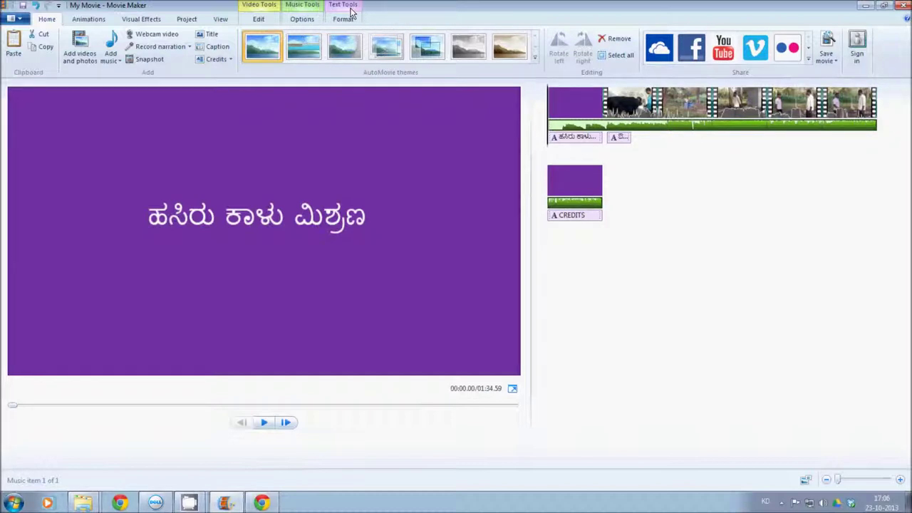
Step: Trim the music to the title clip by setting its end point at 6.90 s, just before the first video clip
{"action": "left_click", "coordinate": [304, 7]}
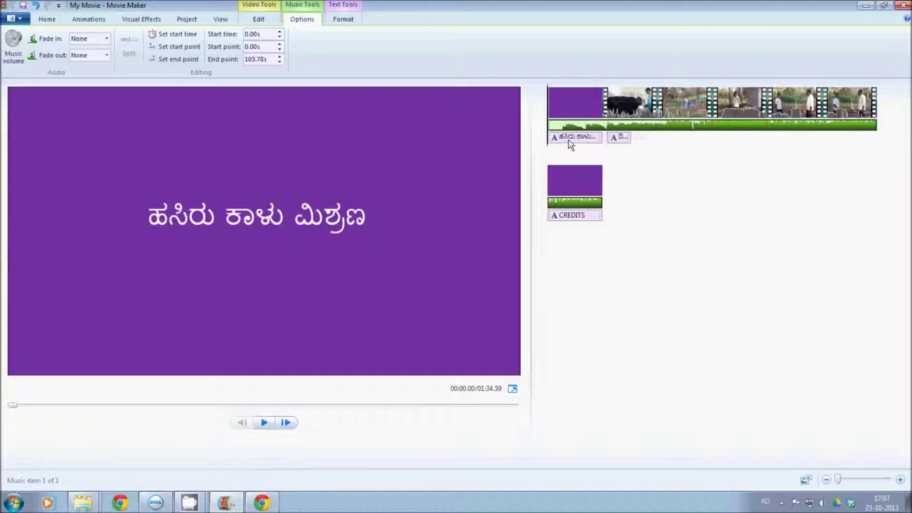
{"action": "left_click_drag", "start_coordinate": [548, 138], "coordinate": [605, 154]}
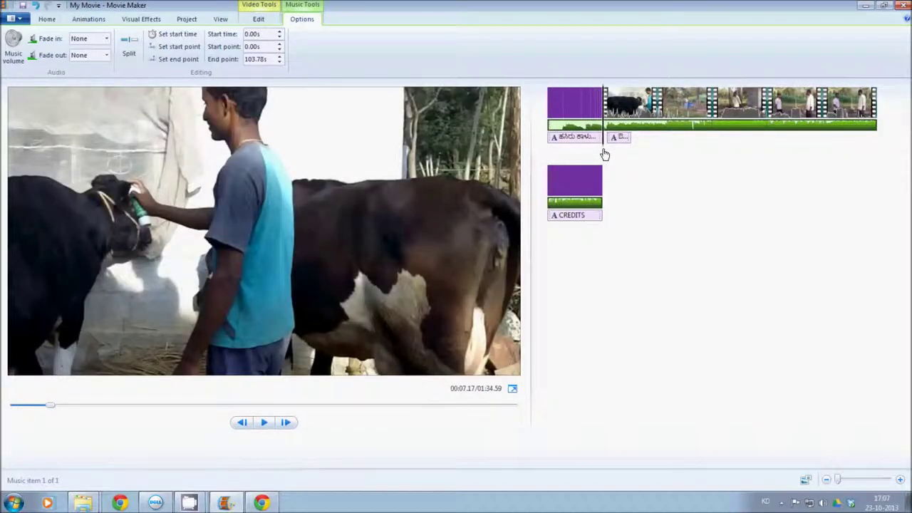
{"action": "left_click_drag", "start_coordinate": [604, 152], "coordinate": [604, 150]}
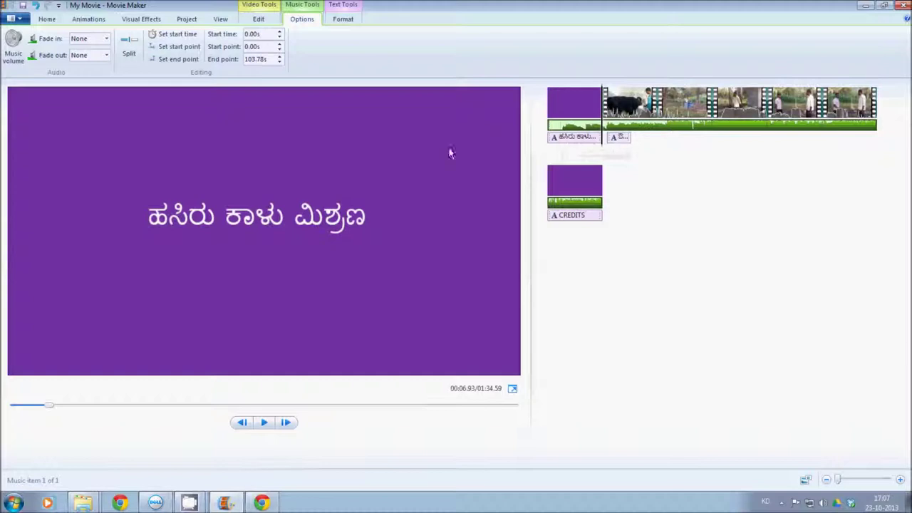
{"action": "left_click", "coordinate": [183, 63]}
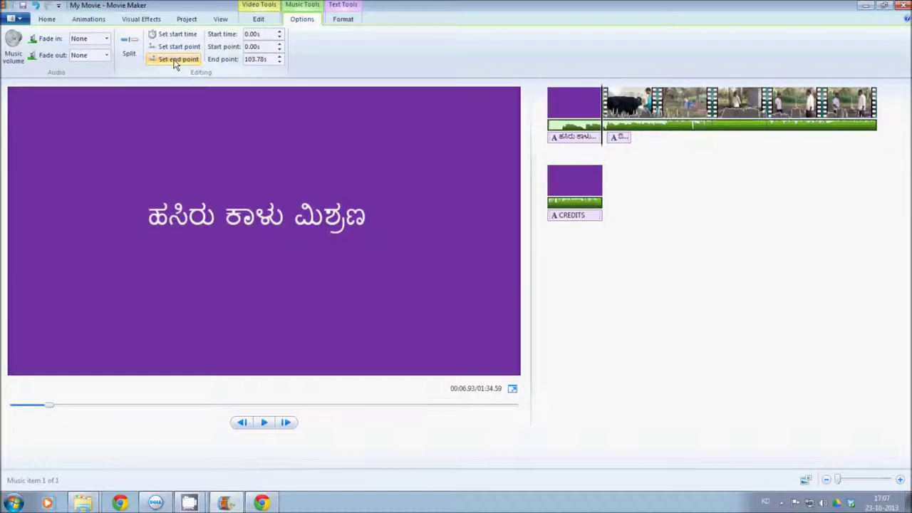
{"action": "left_click", "coordinate": [176, 62]}
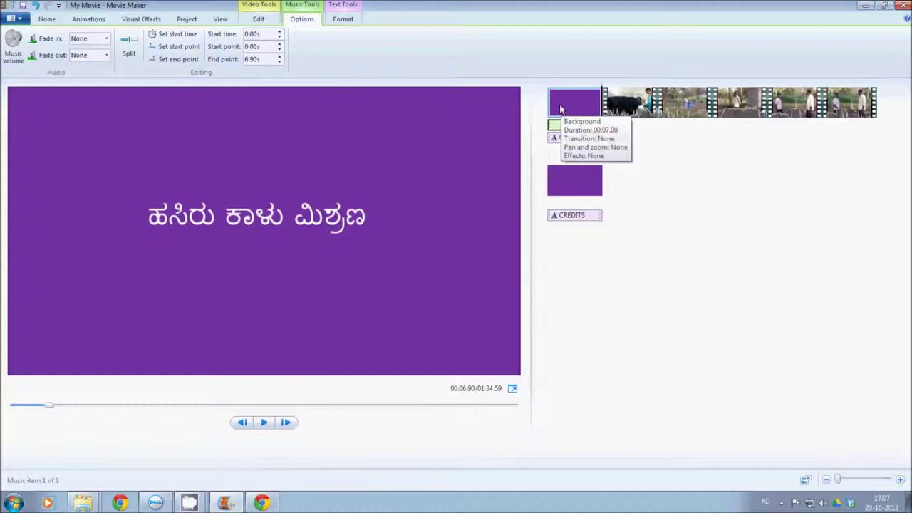
Step: Play the title from the start to check the trimmed music, stop in the cow clip and return to the beginning
{"action": "left_click", "coordinate": [602, 147]}
{"action": "left_click_drag", "start_coordinate": [603, 148], "coordinate": [549, 151]}
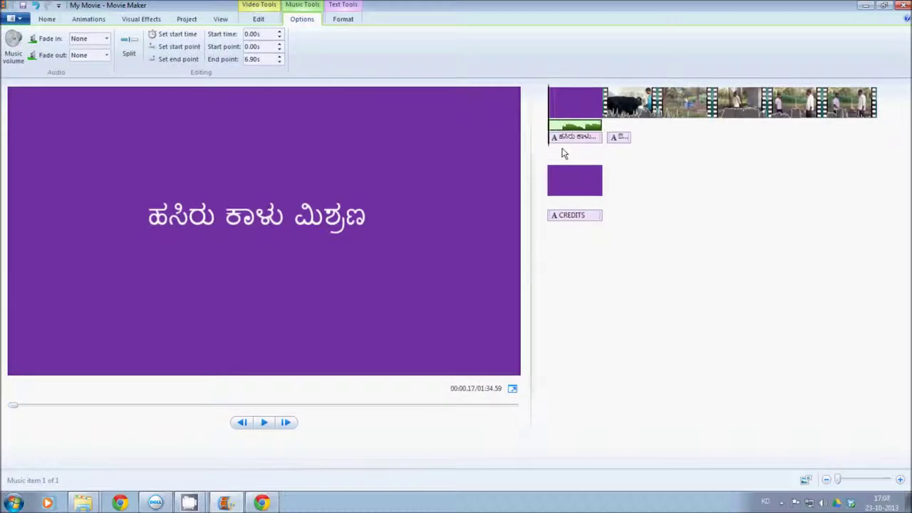
{"action": "left_click", "coordinate": [265, 422]}
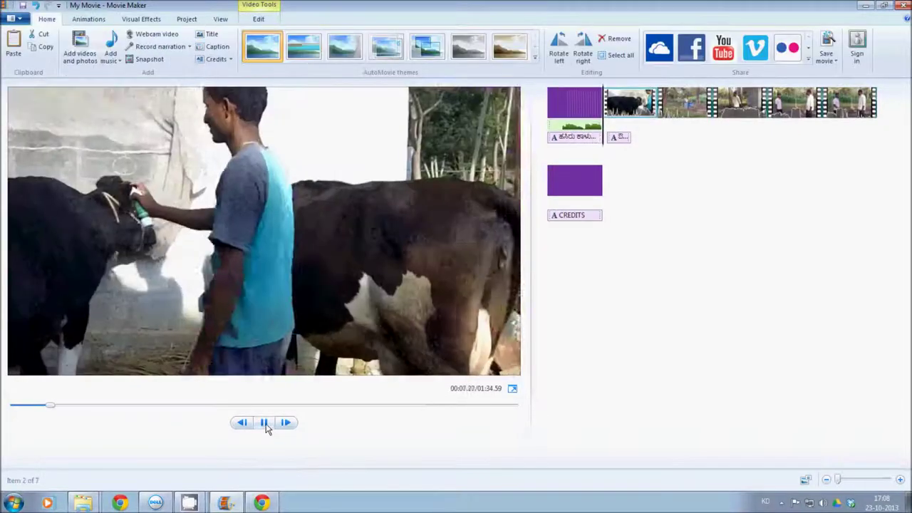
{"action": "left_click", "coordinate": [265, 423]}
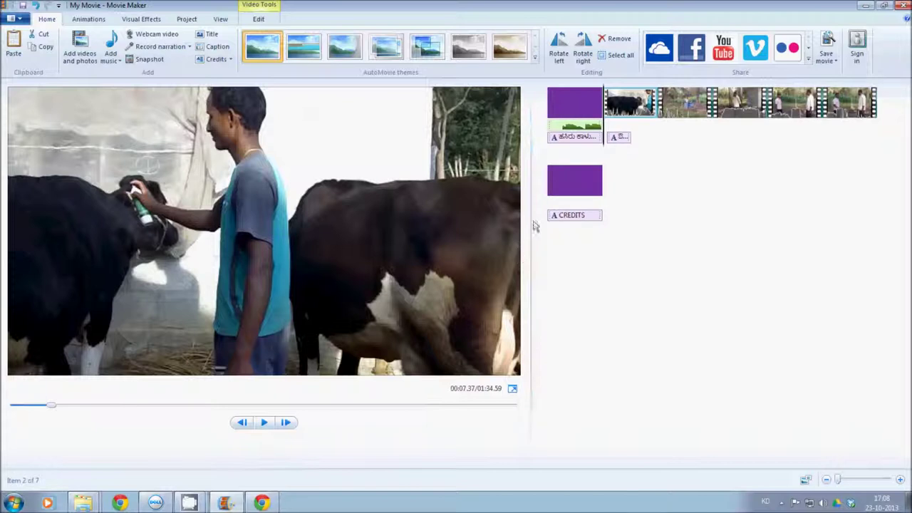
{"action": "left_click_drag", "start_coordinate": [605, 148], "coordinate": [548, 152]}
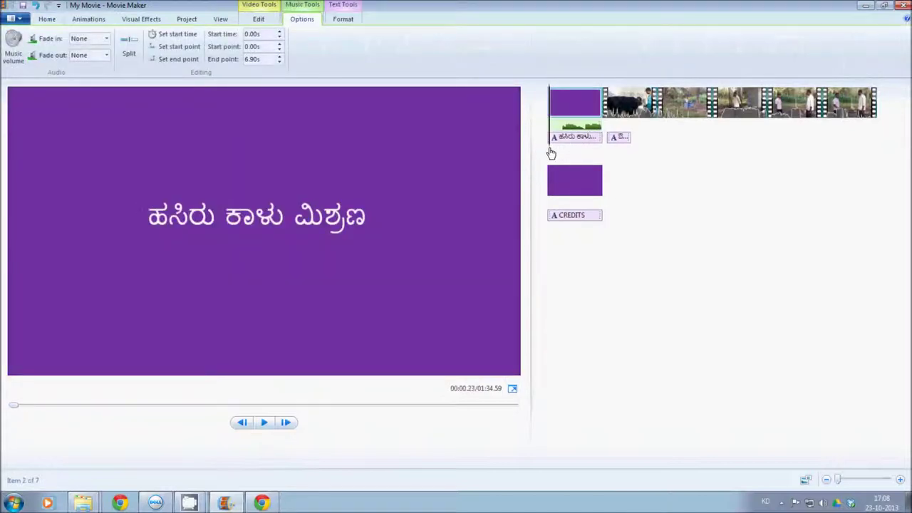
Step: Add Mixed Instrumental 1 from the PC at the current point, at the start of the credits clip
{"action": "left_click", "coordinate": [568, 183]}
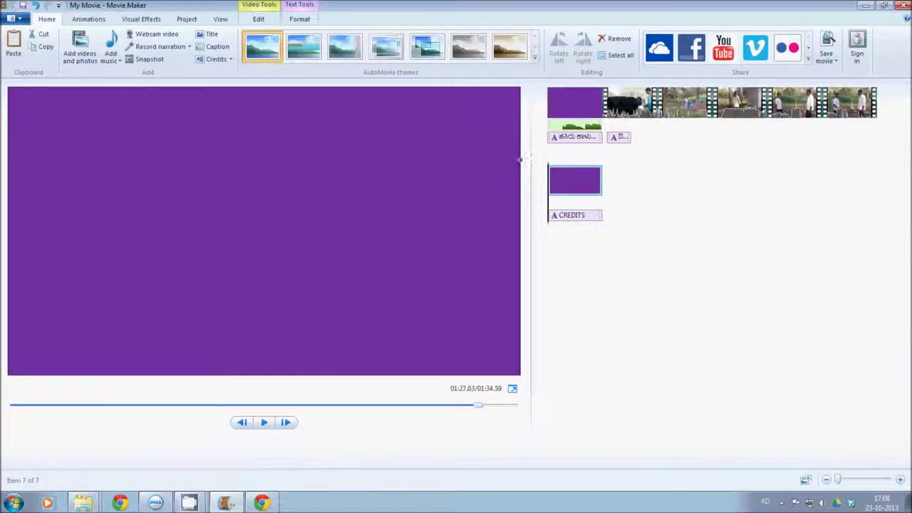
{"action": "left_click", "coordinate": [119, 62]}
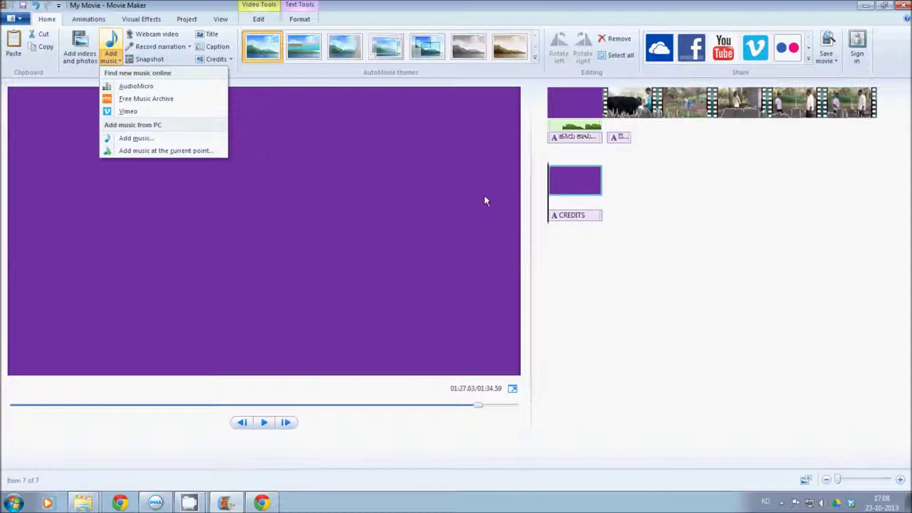
{"action": "left_click", "coordinate": [155, 153]}
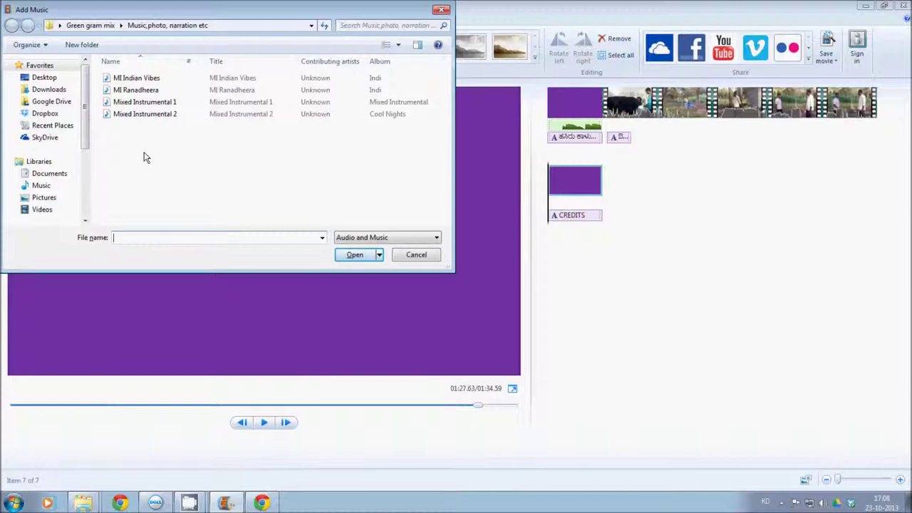
{"action": "left_click", "coordinate": [158, 105]}
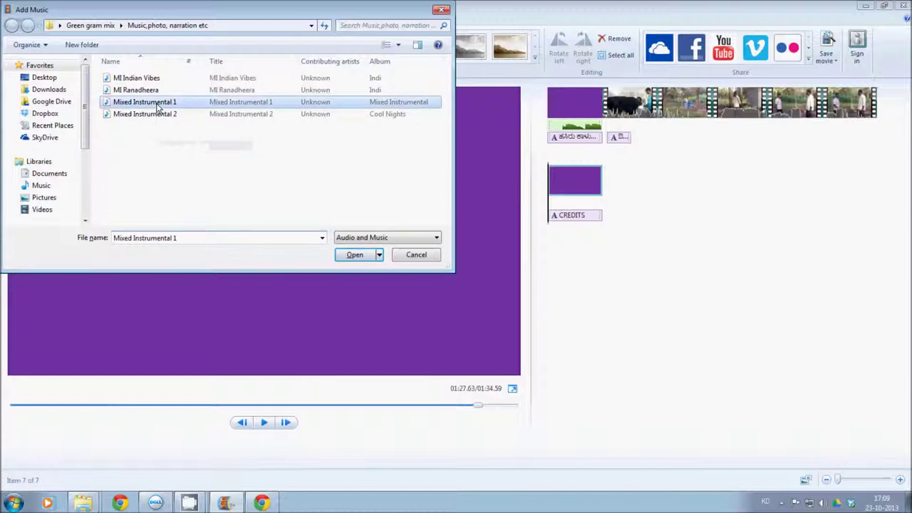
{"action": "left_click", "coordinate": [350, 256]}
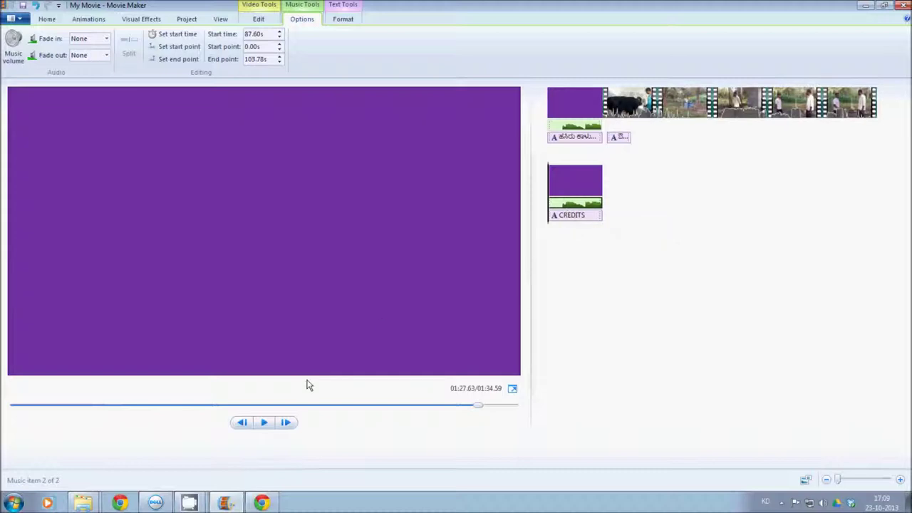
Step: Play the credits with their music and restart the movie's playback from the beginning
{"action": "left_click", "coordinate": [264, 421]}
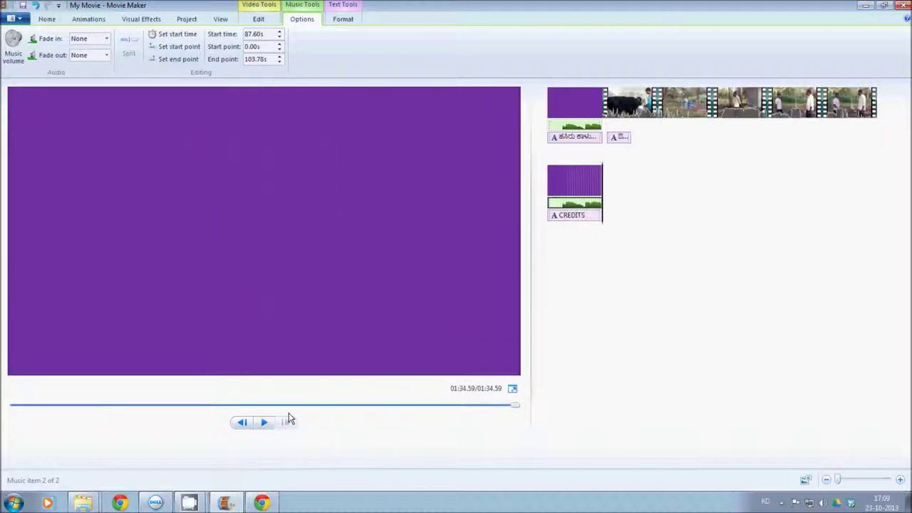
{"action": "left_click", "coordinate": [264, 423]}
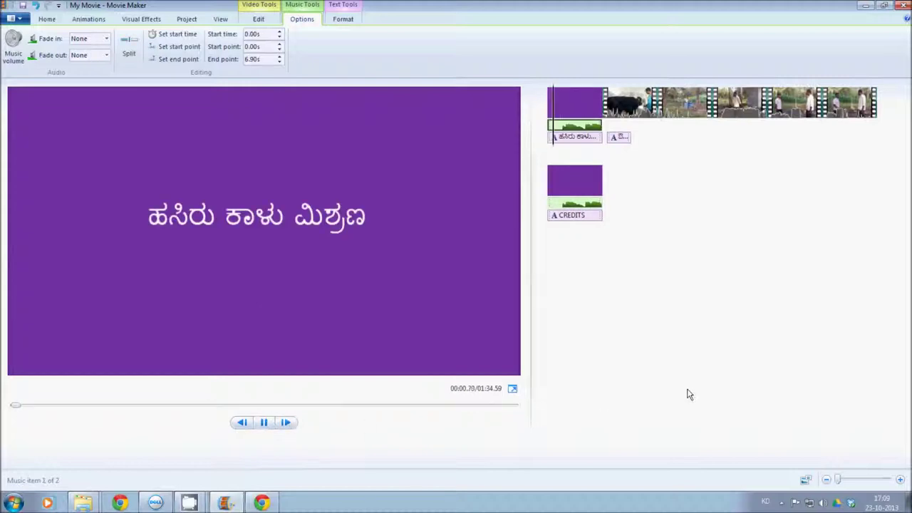
Step: Pause playback, return to the movie's beginning, and set the title music's fade in and fade out both to Slow
{"action": "left_click", "coordinate": [267, 423]}
{"action": "left_click_drag", "start_coordinate": [571, 139], "coordinate": [550, 149]}
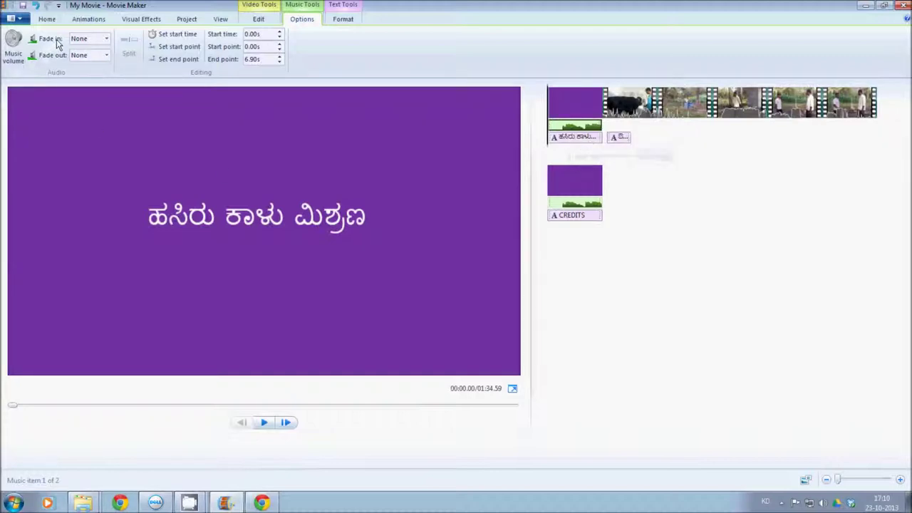
{"action": "left_click", "coordinate": [106, 40]}
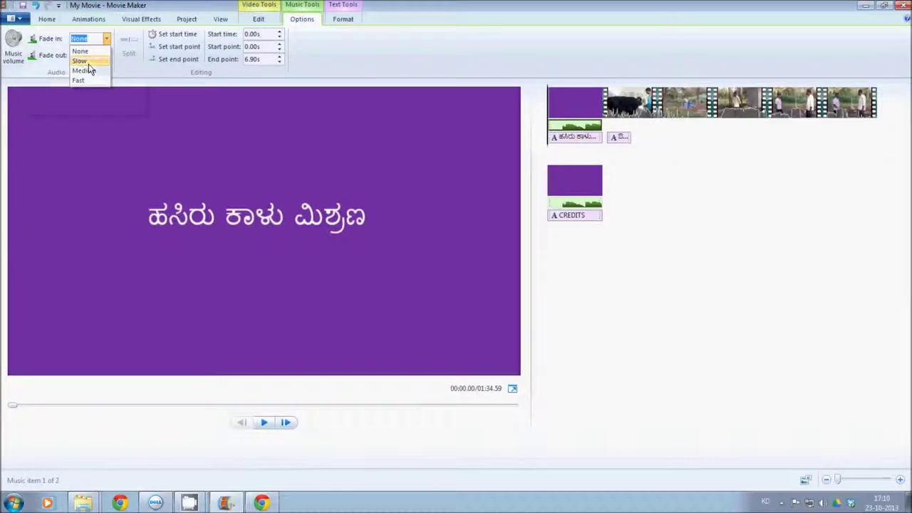
{"action": "left_click", "coordinate": [89, 62]}
{"action": "left_click", "coordinate": [107, 57]}
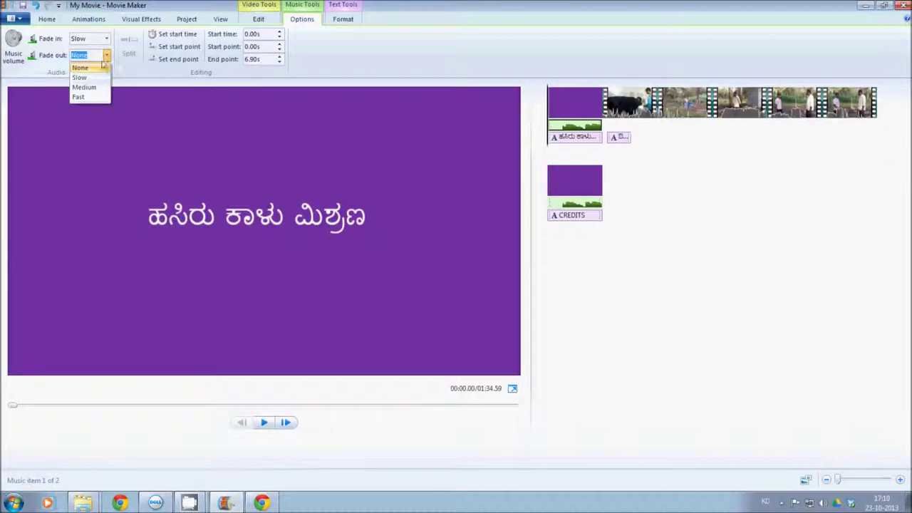
{"action": "left_click", "coordinate": [92, 77]}
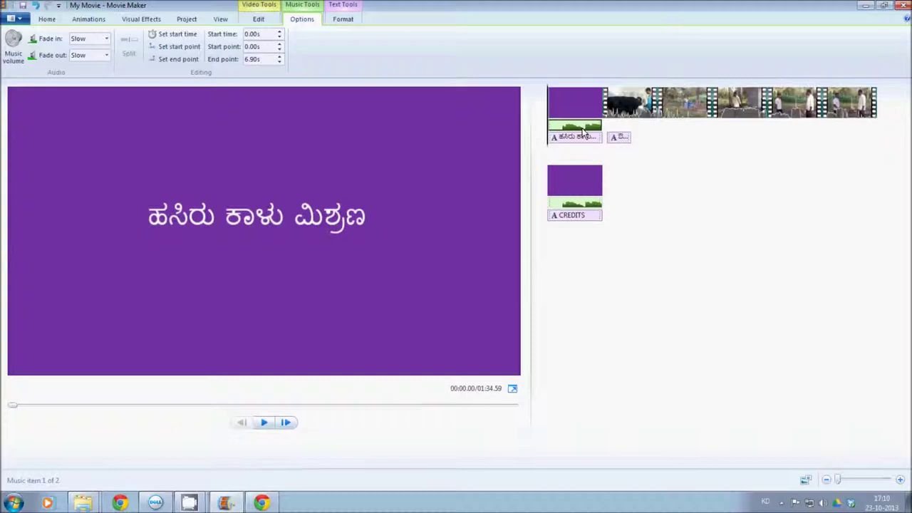
Step: Set both the fade in and the fade out of the credits music to Slow
{"action": "left_click", "coordinate": [576, 196]}
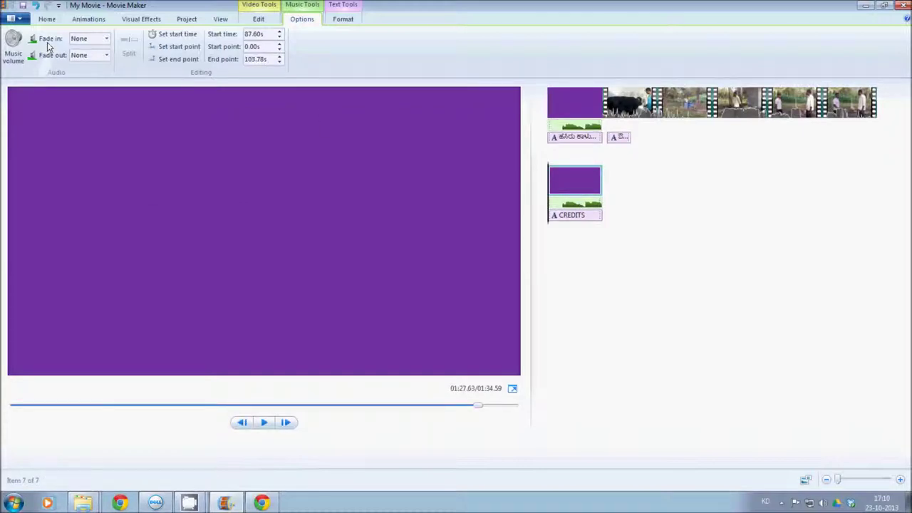
{"action": "left_click", "coordinate": [106, 41]}
{"action": "left_click", "coordinate": [83, 62]}
{"action": "left_click", "coordinate": [106, 56]}
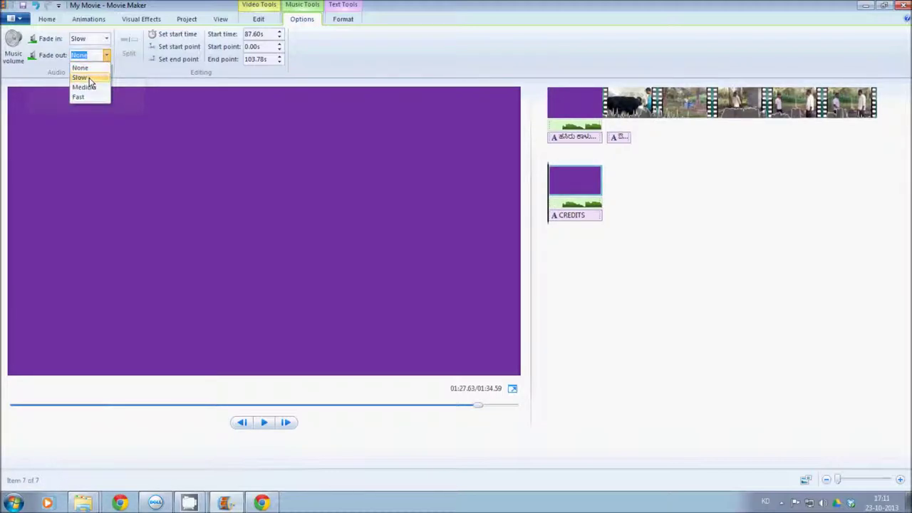
{"action": "left_click", "coordinate": [90, 83]}
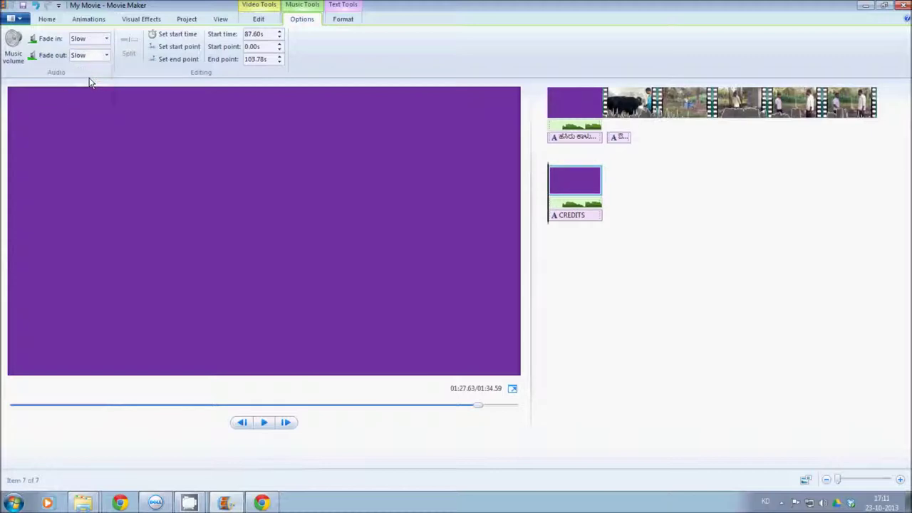
Step: Go back to the title clip and look over the options for adding music, leaving them without choosing one
{"action": "left_click", "coordinate": [550, 109]}
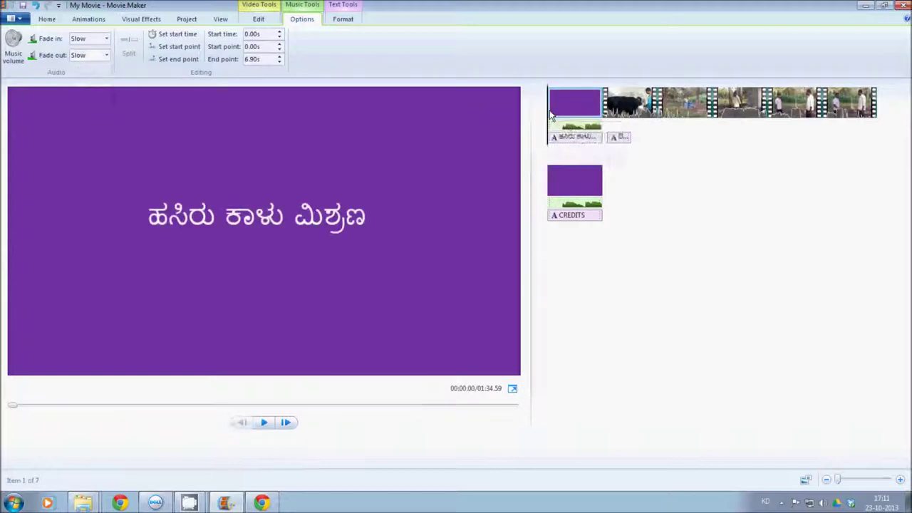
{"action": "left_click", "coordinate": [49, 20]}
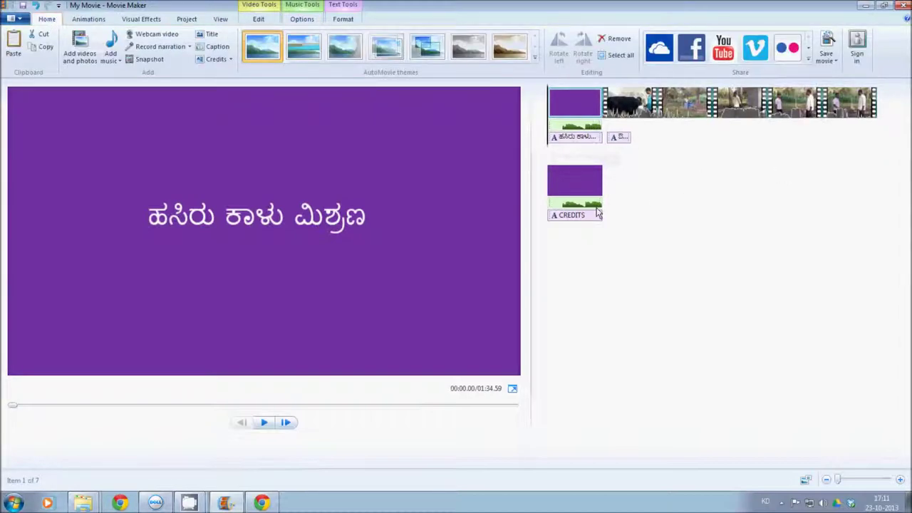
{"action": "left_click", "coordinate": [110, 60]}
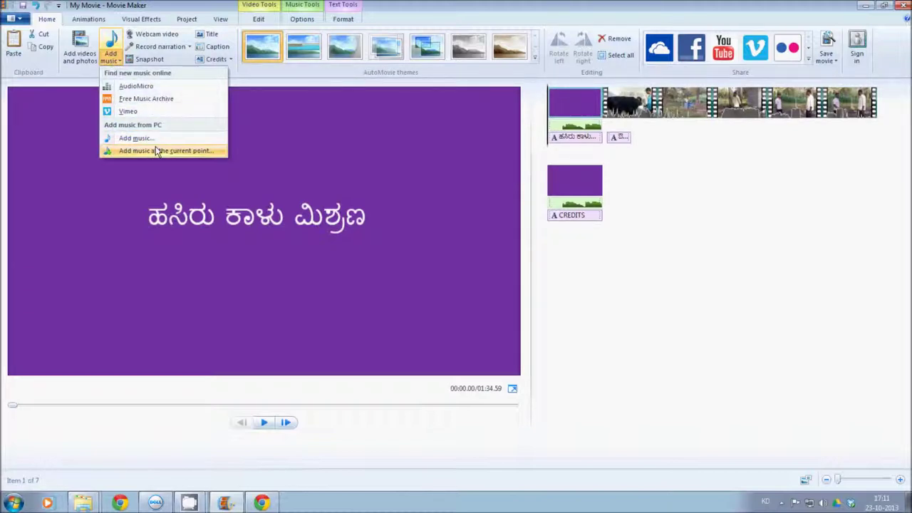
{"action": "left_click", "coordinate": [257, 151]}
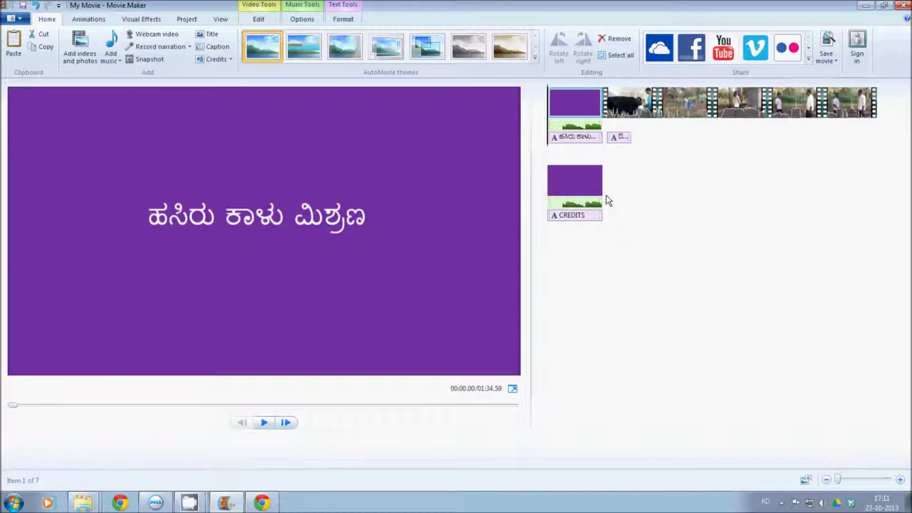
Step: Play the title with its faded music into the cow clip, pause, and view the start of the next video clip
{"action": "left_click", "coordinate": [264, 423]}
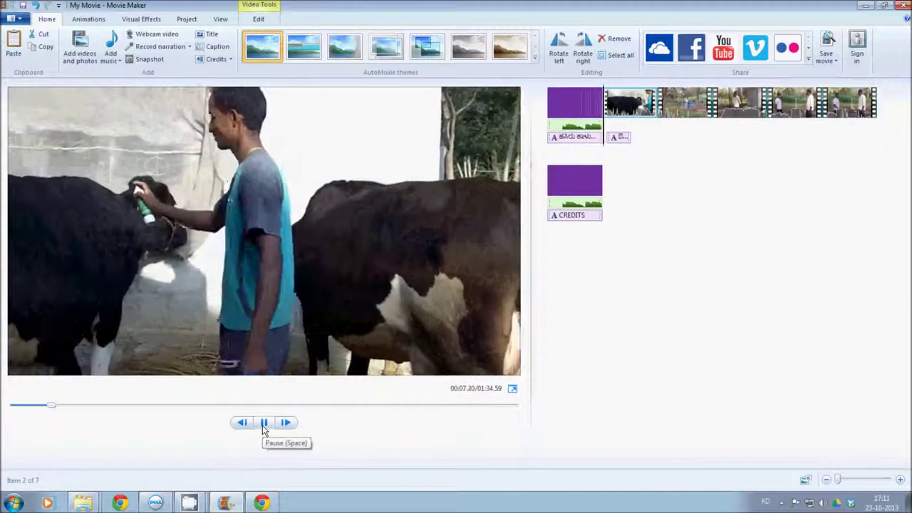
{"action": "left_click", "coordinate": [264, 425]}
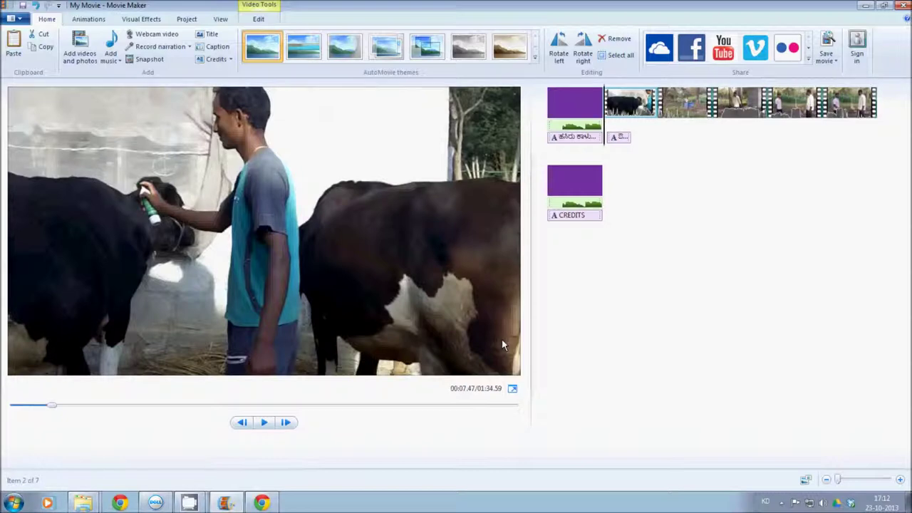
{"action": "left_click", "coordinate": [686, 112]}
{"action": "left_click", "coordinate": [639, 105]}
{"action": "left_click", "coordinate": [686, 106]}
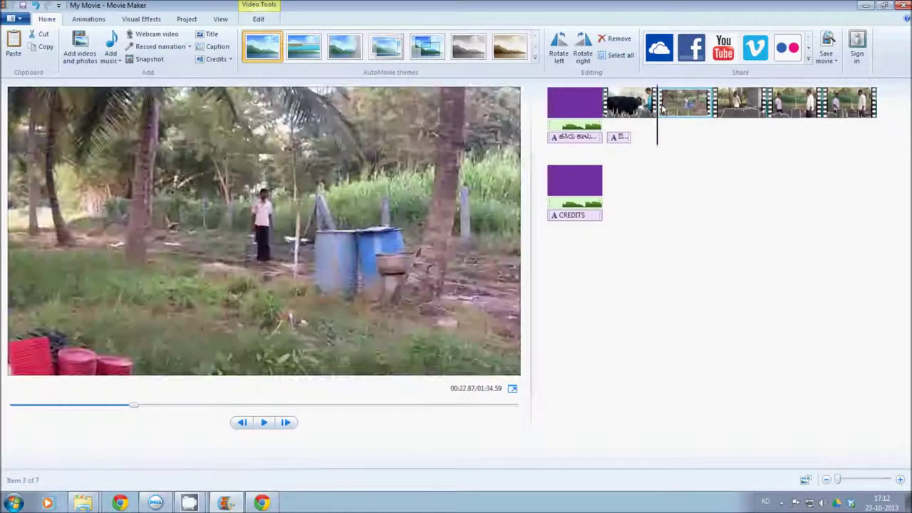
{"action": "left_click", "coordinate": [688, 107]}
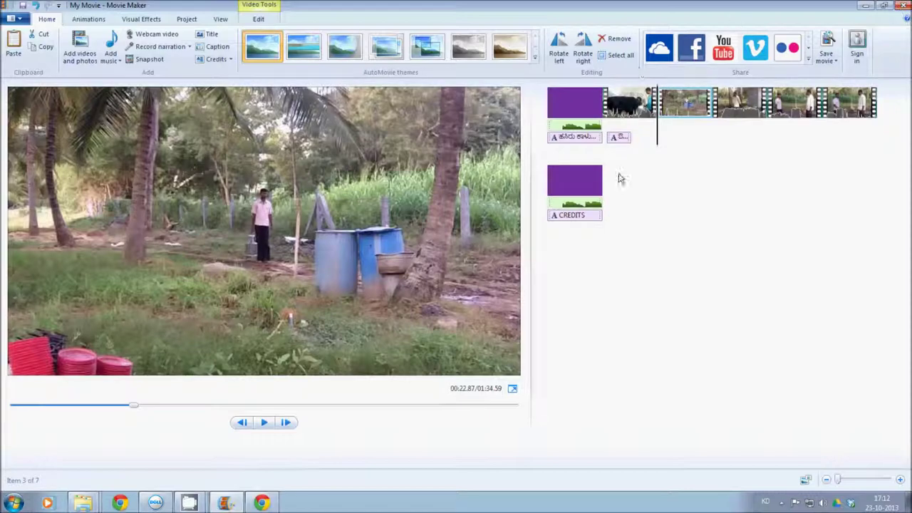
{"action": "left_click", "coordinate": [865, 5]}
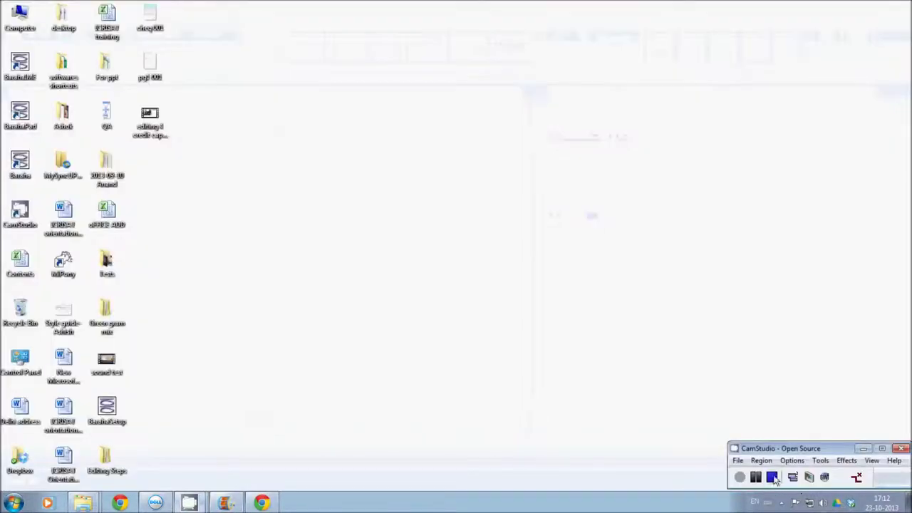